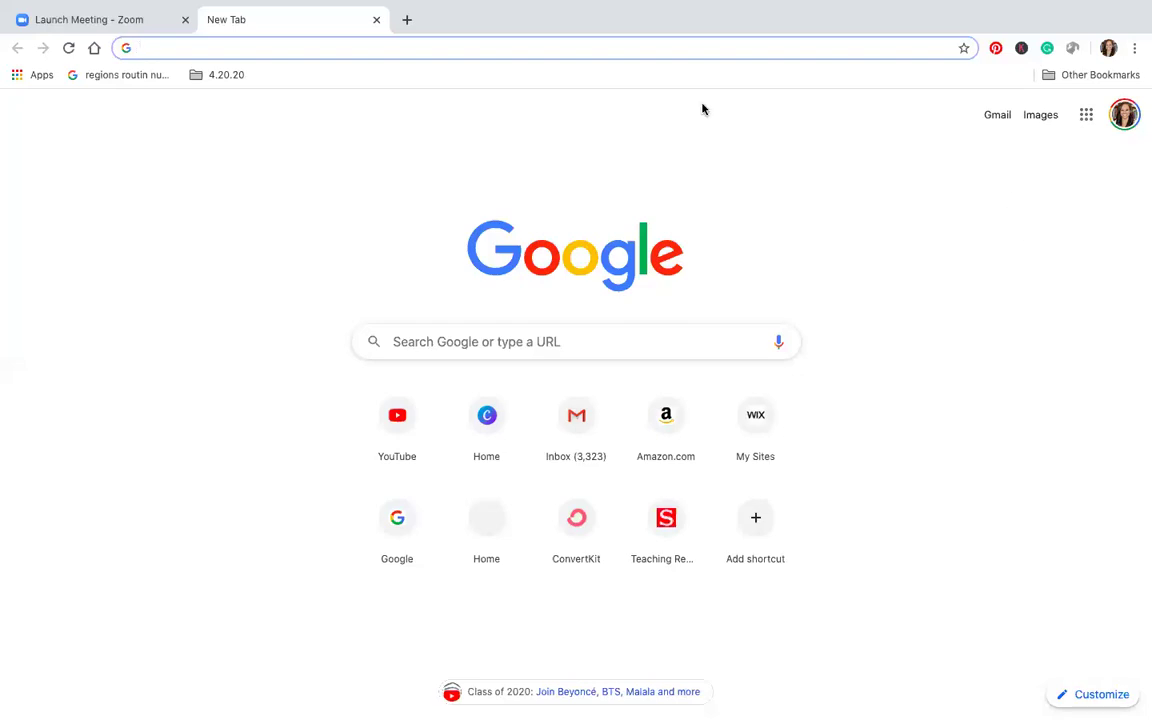
Search Google for 'class dojo app' from the address bar
left_click(655, 48)
type("c")
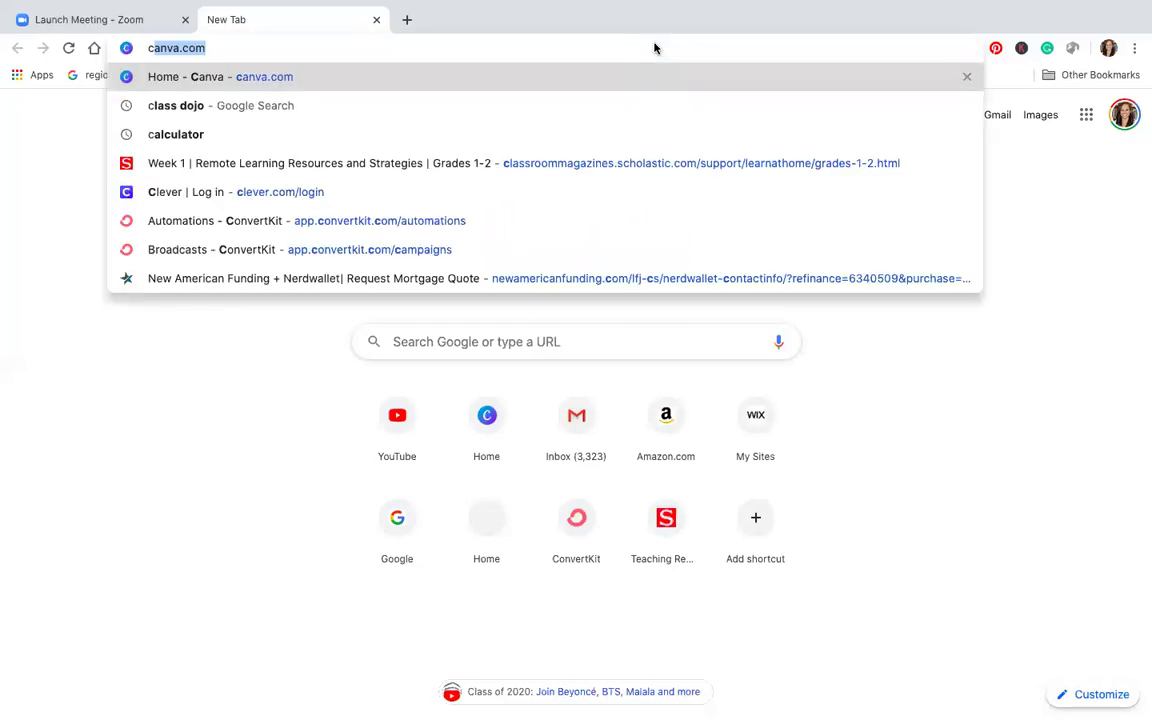
type("lass dojo app")
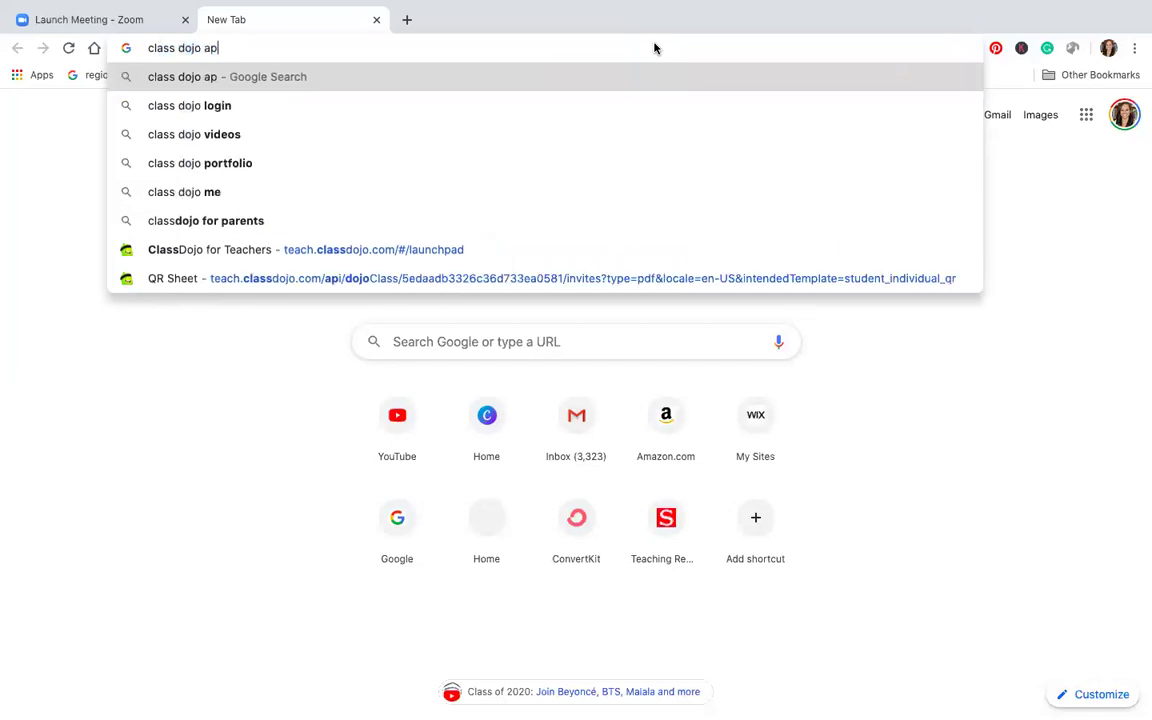
key("Return")
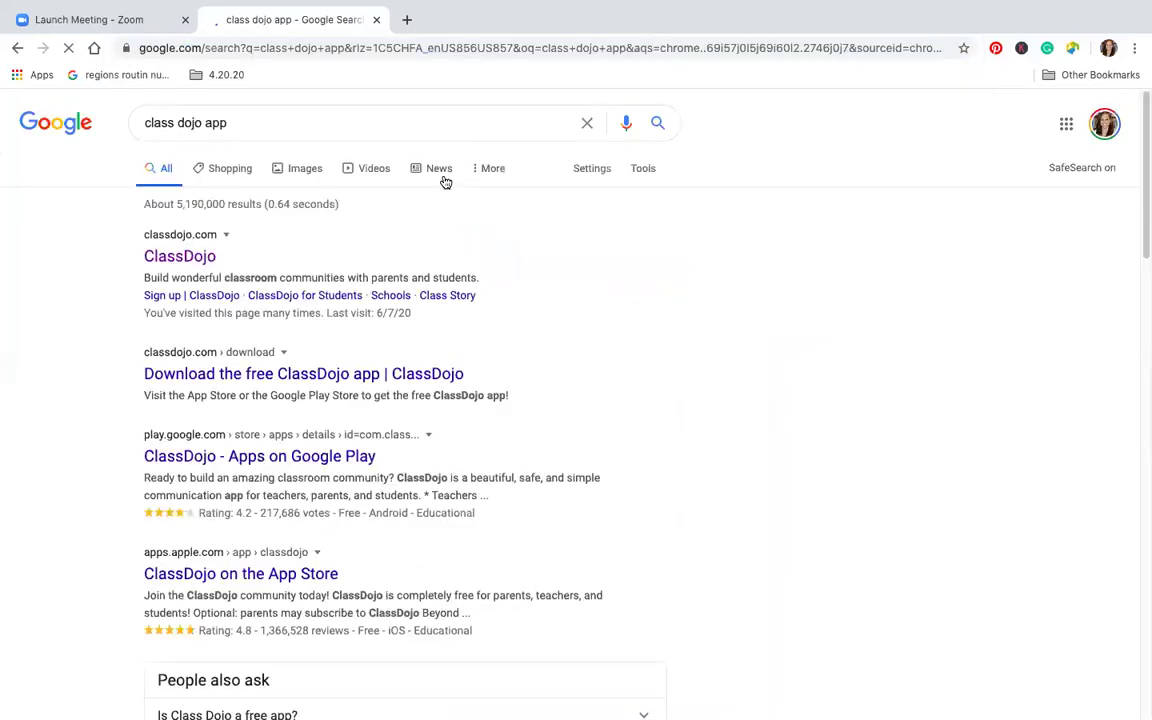
Switch to the Images results and scroll through the ClassDojo app pictures
left_click(310, 163)
scroll(346, 211, "down", 1)
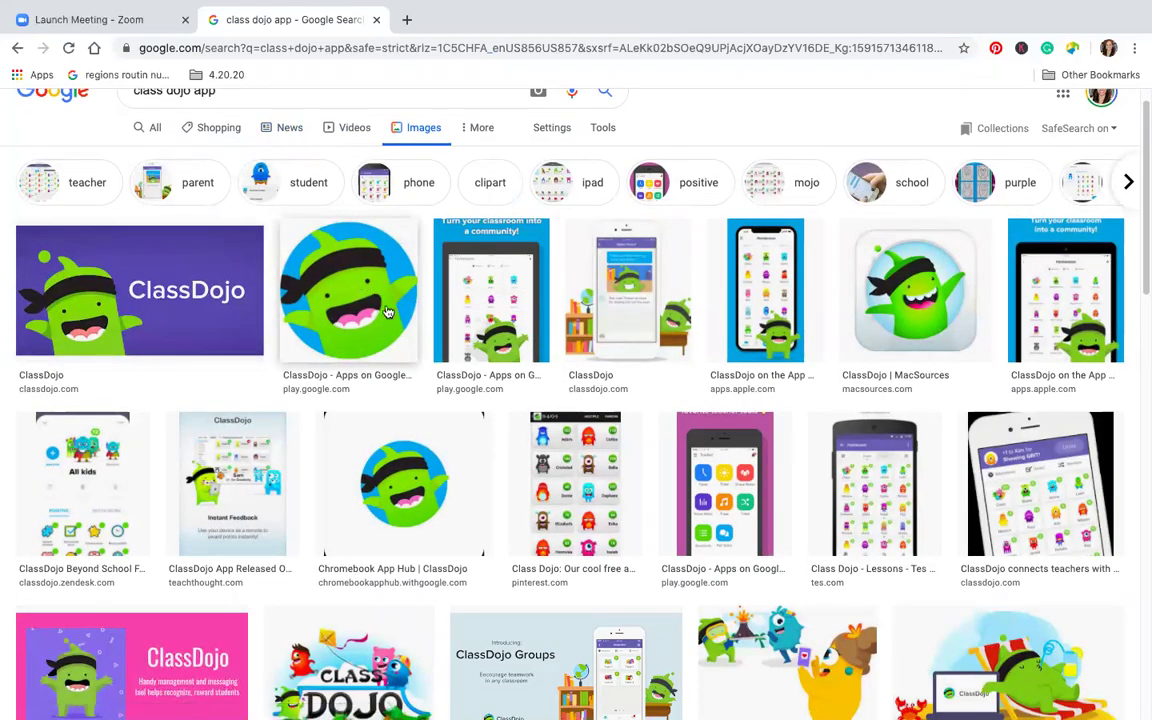
left_click(332, 282)
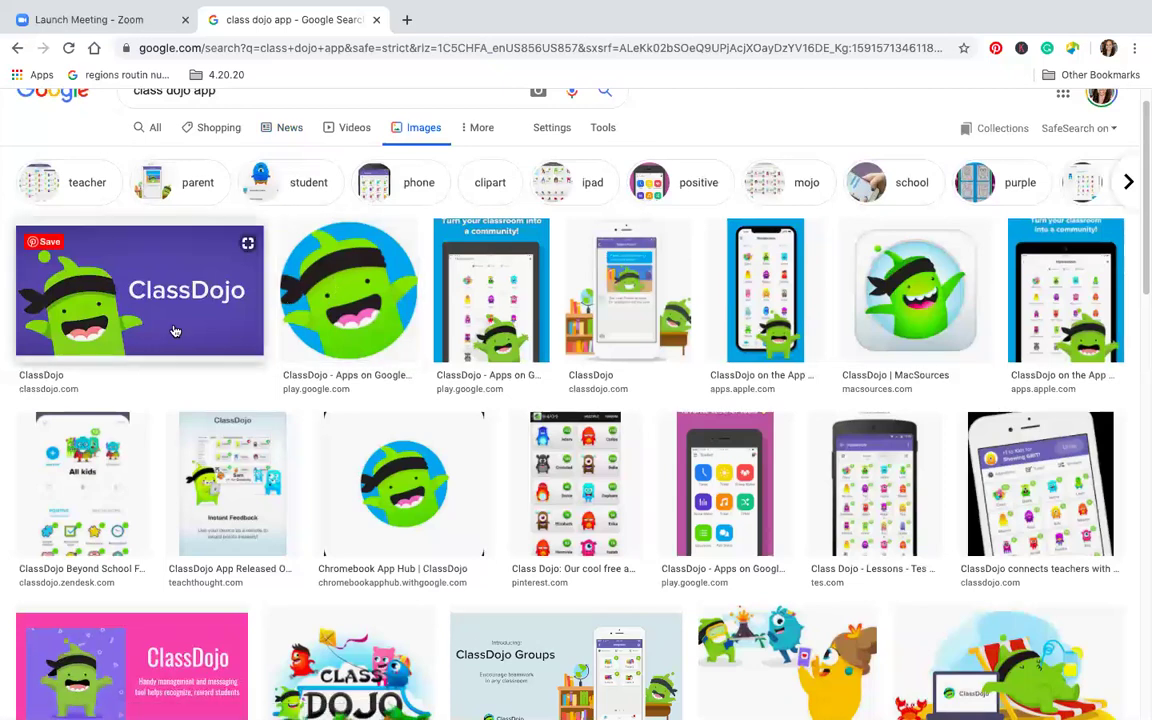
scroll(413, 326, "down", 1)
scroll(413, 326, "down", 1)
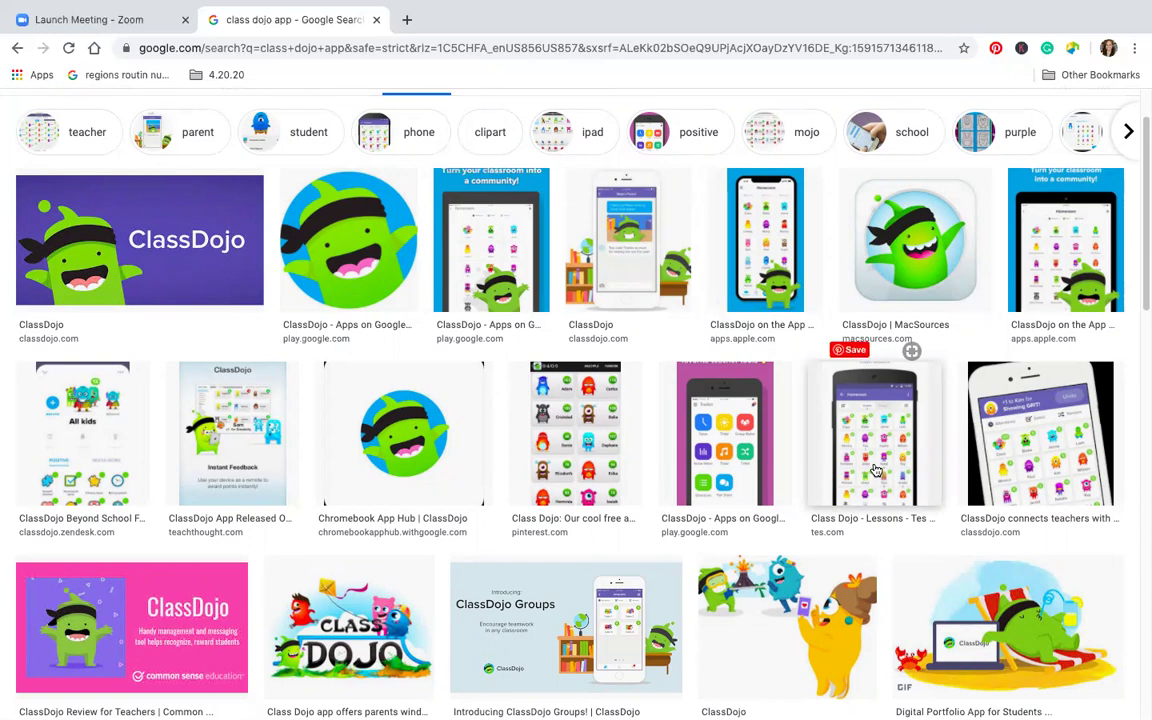
scroll(612, 344, "up", 2)
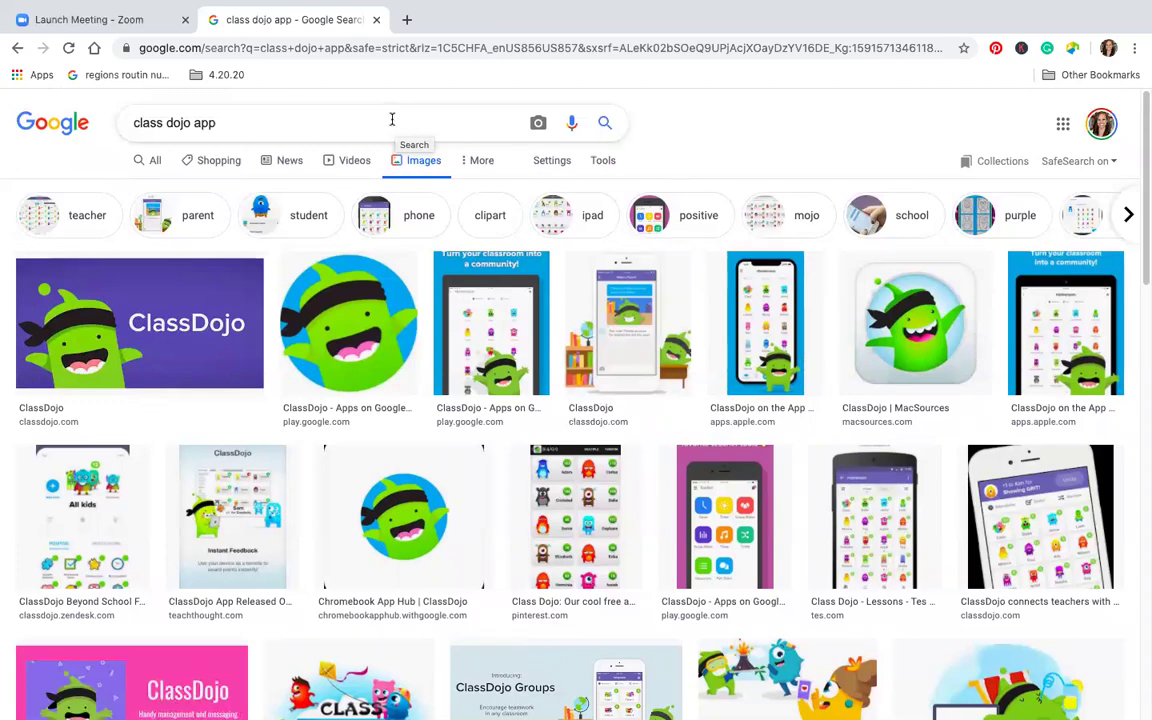
Preview the Pinterest ClassDojo roster image, then close the preview
left_click(392, 119)
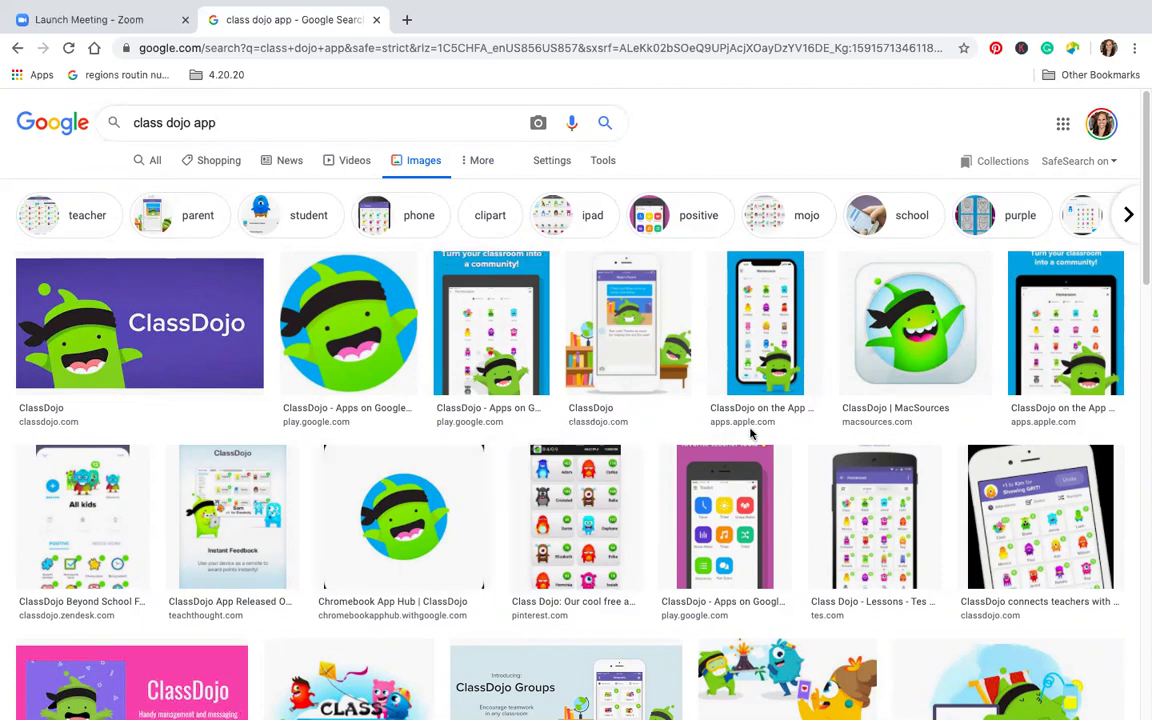
scroll(660, 467, "down", 1)
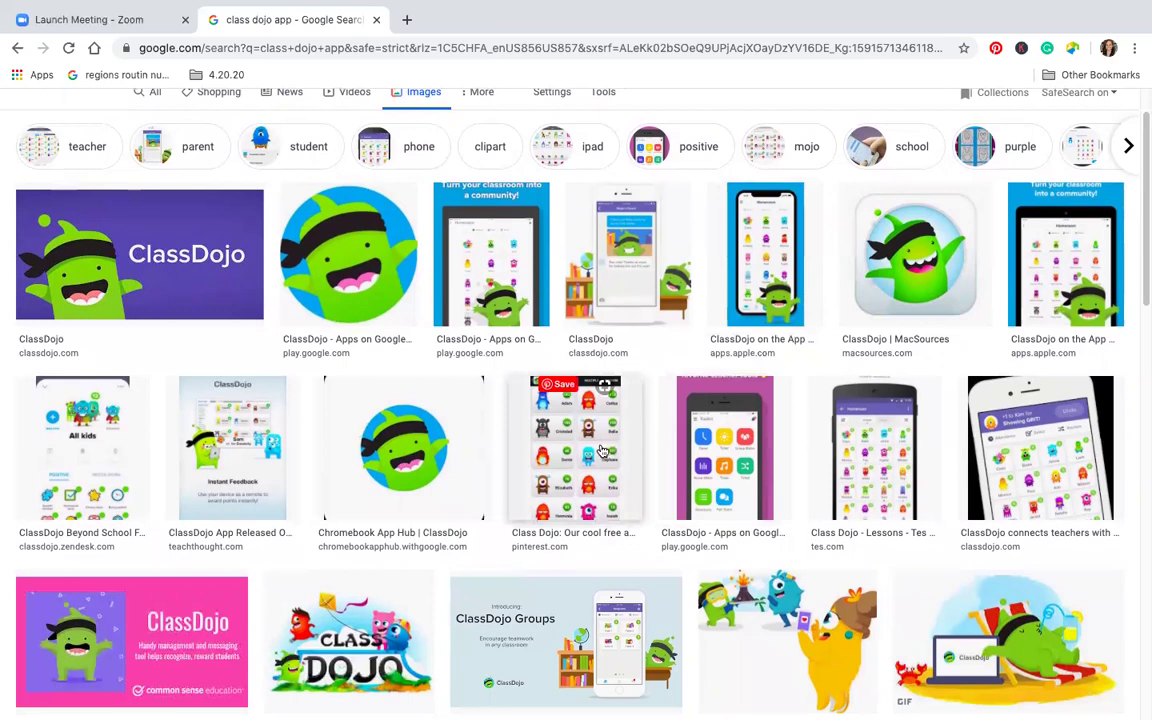
left_click(602, 451)
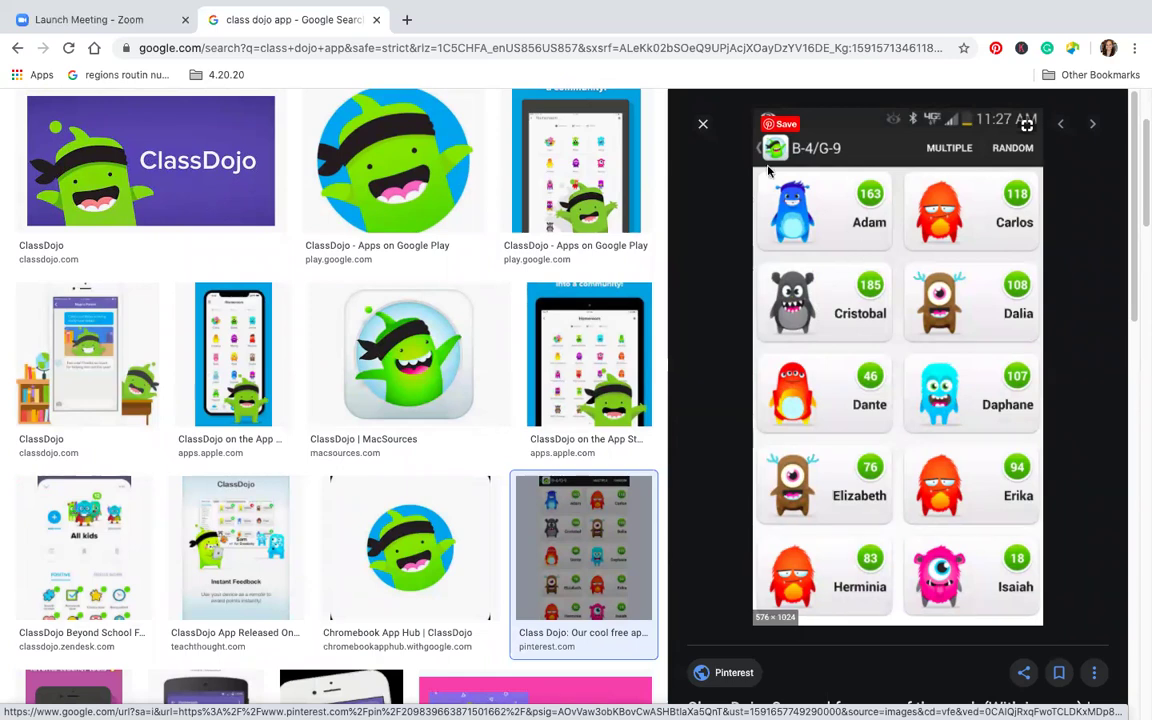
left_click(703, 120)
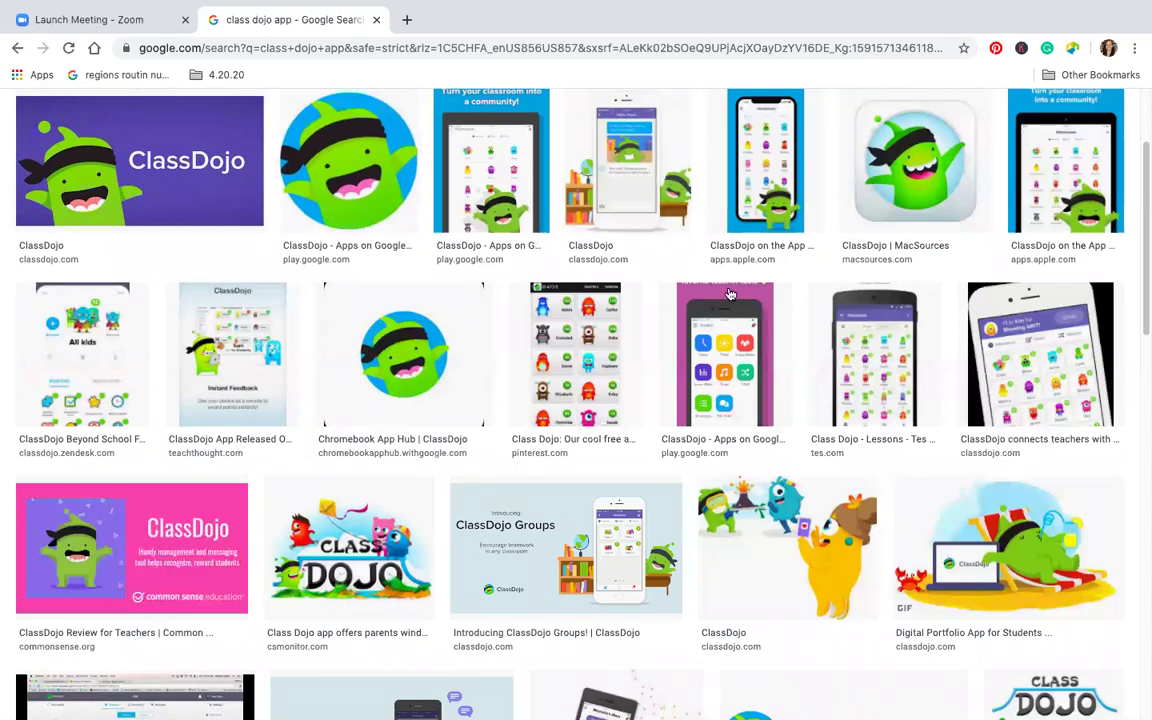
scroll(712, 418, "up", 3)
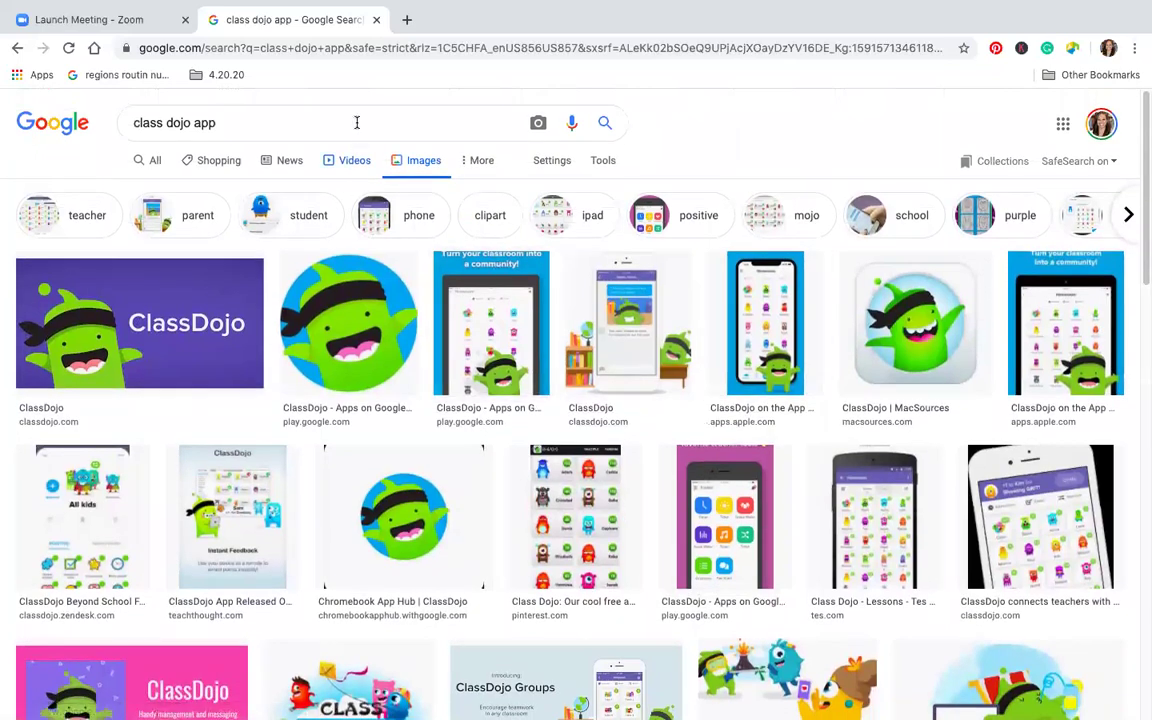
Go back and return to the All web results for class dojo app
left_click(15, 49)
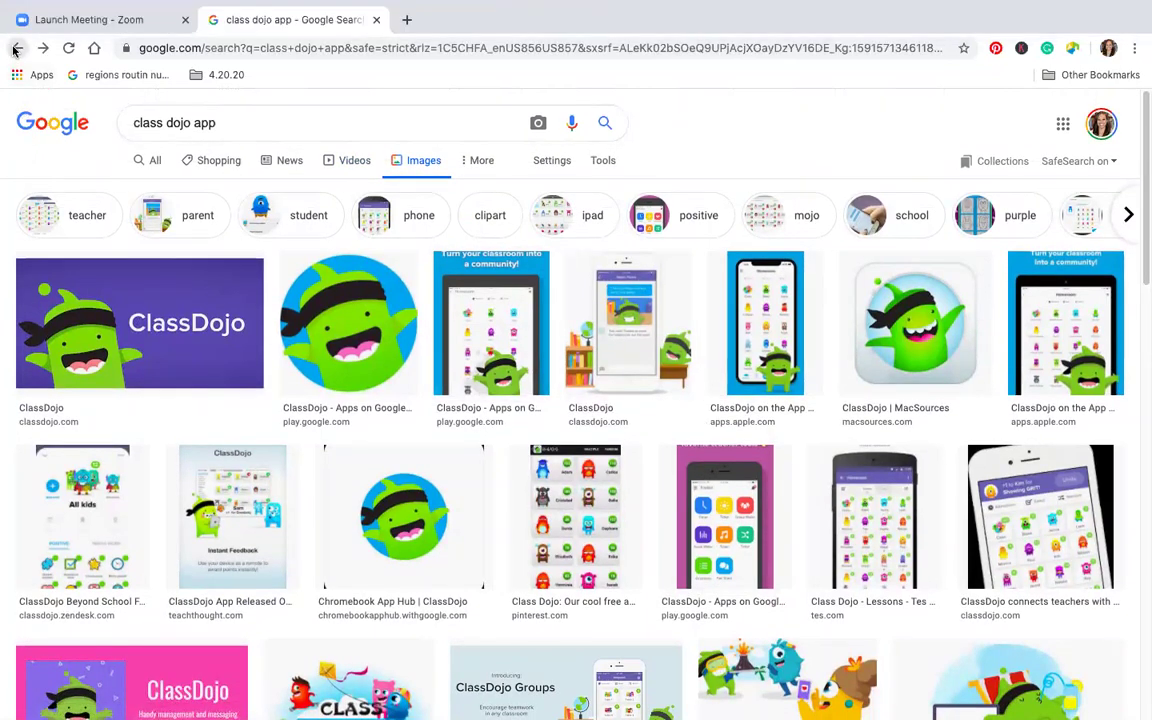
scroll(643, 386, "up", 2)
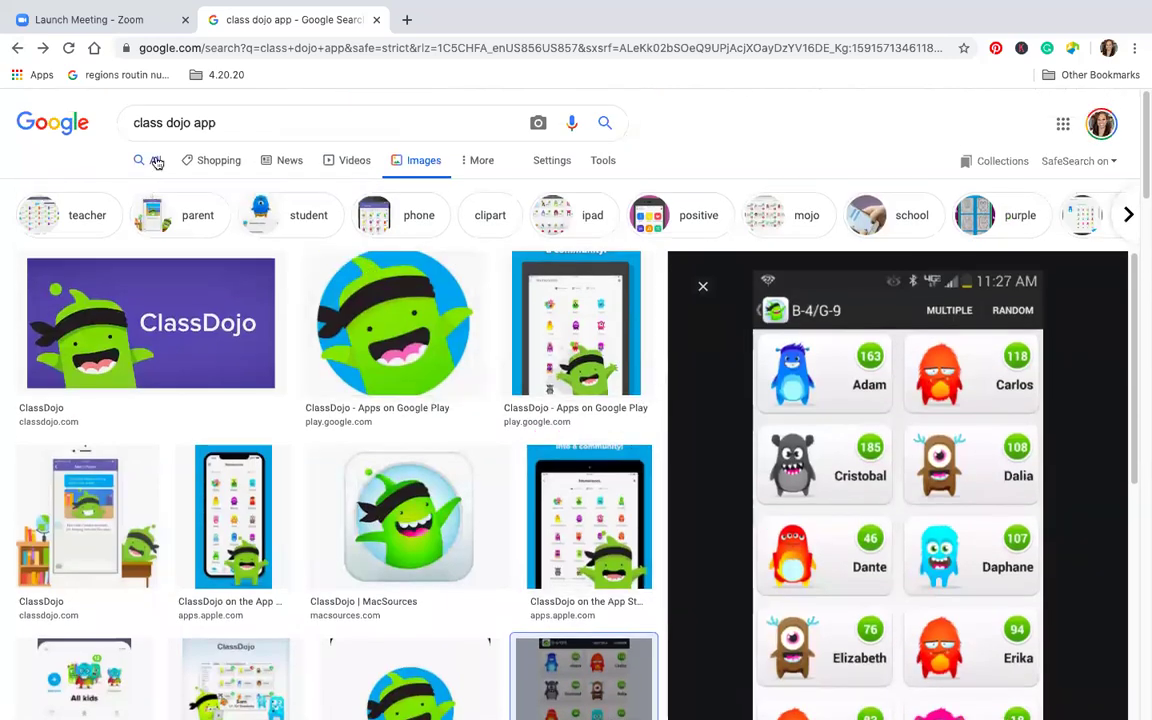
left_click(154, 160)
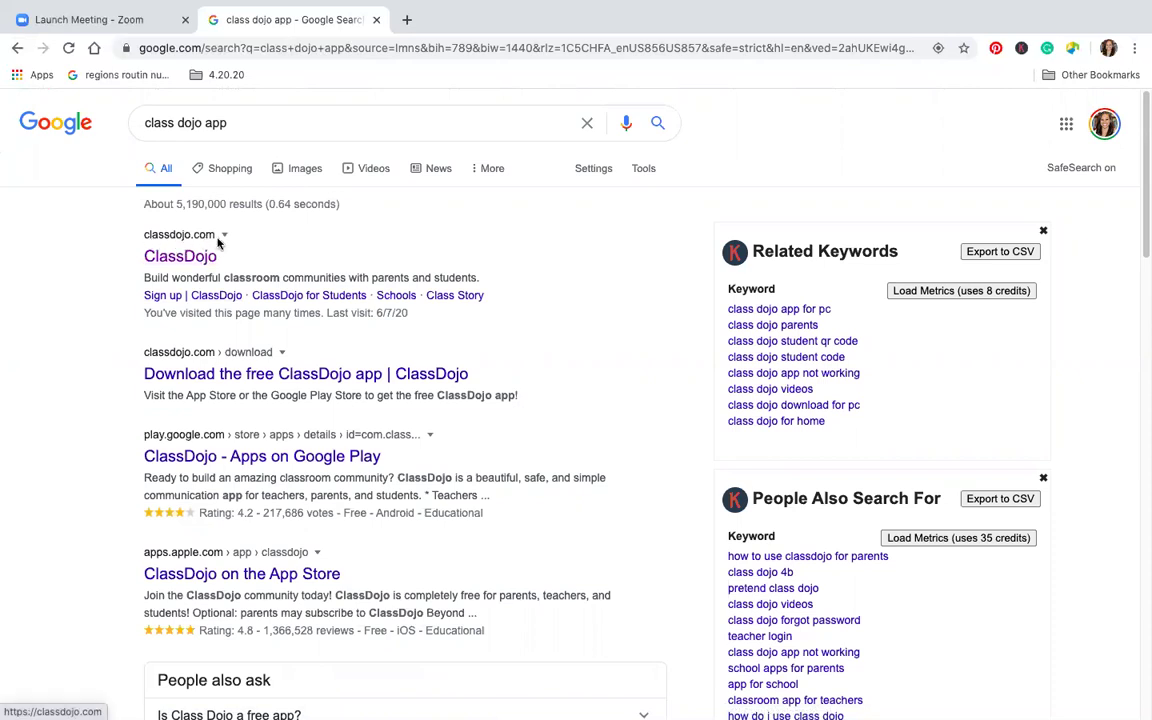
Open the classdojo.com search result and choose the Parent sign-up card
left_click(166, 255)
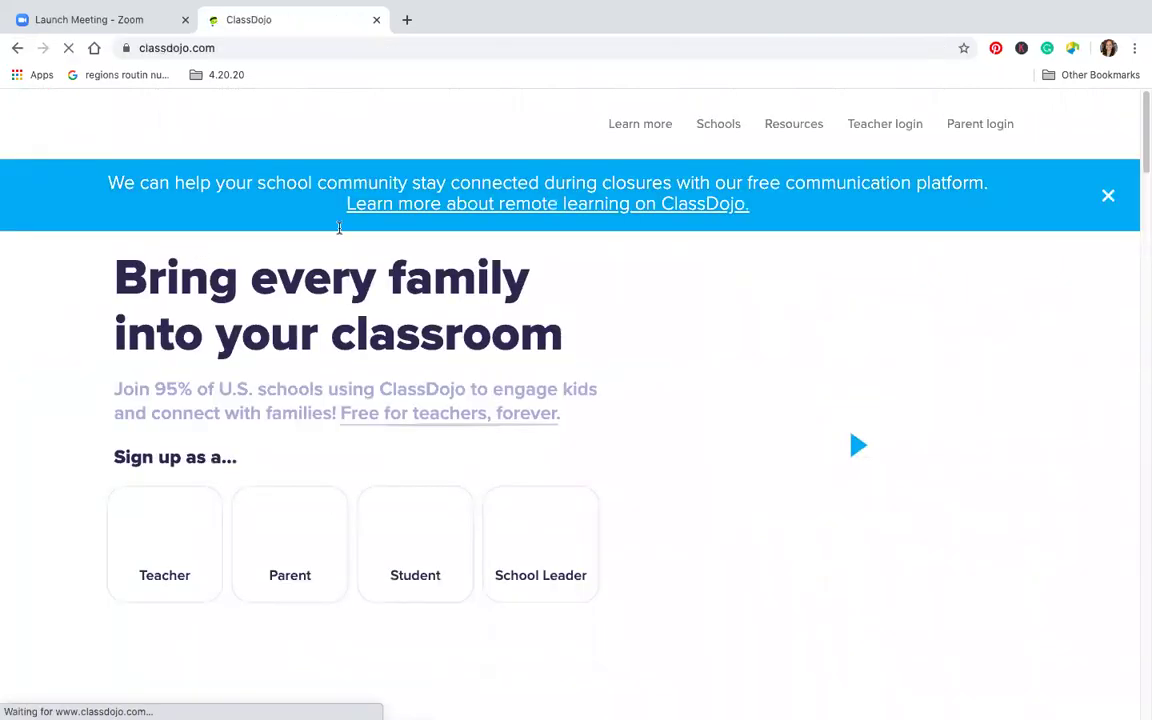
scroll(488, 290, "down", 2)
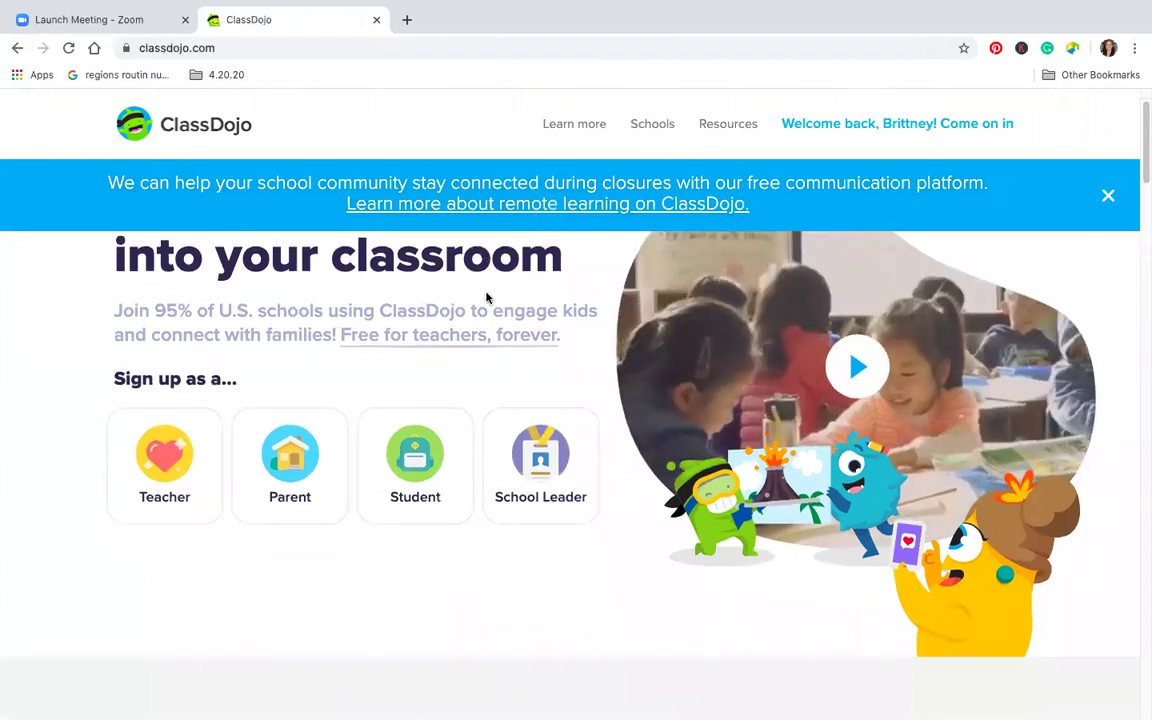
scroll(488, 297, "up", 2)
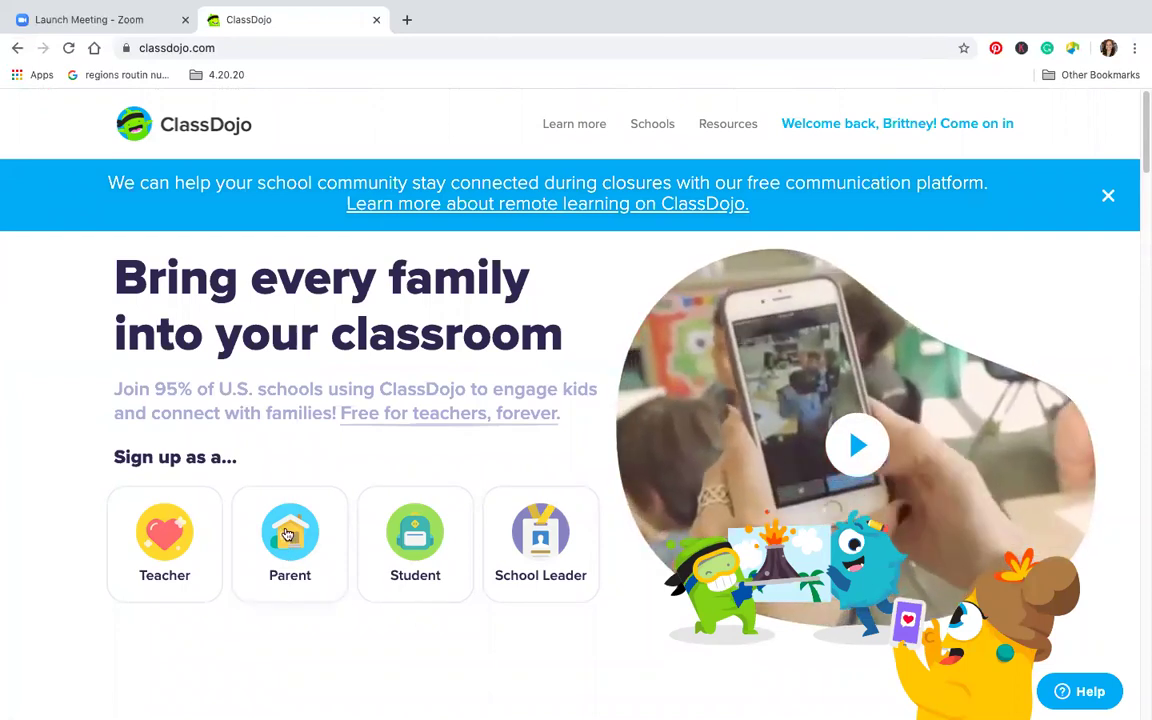
left_click(291, 541)
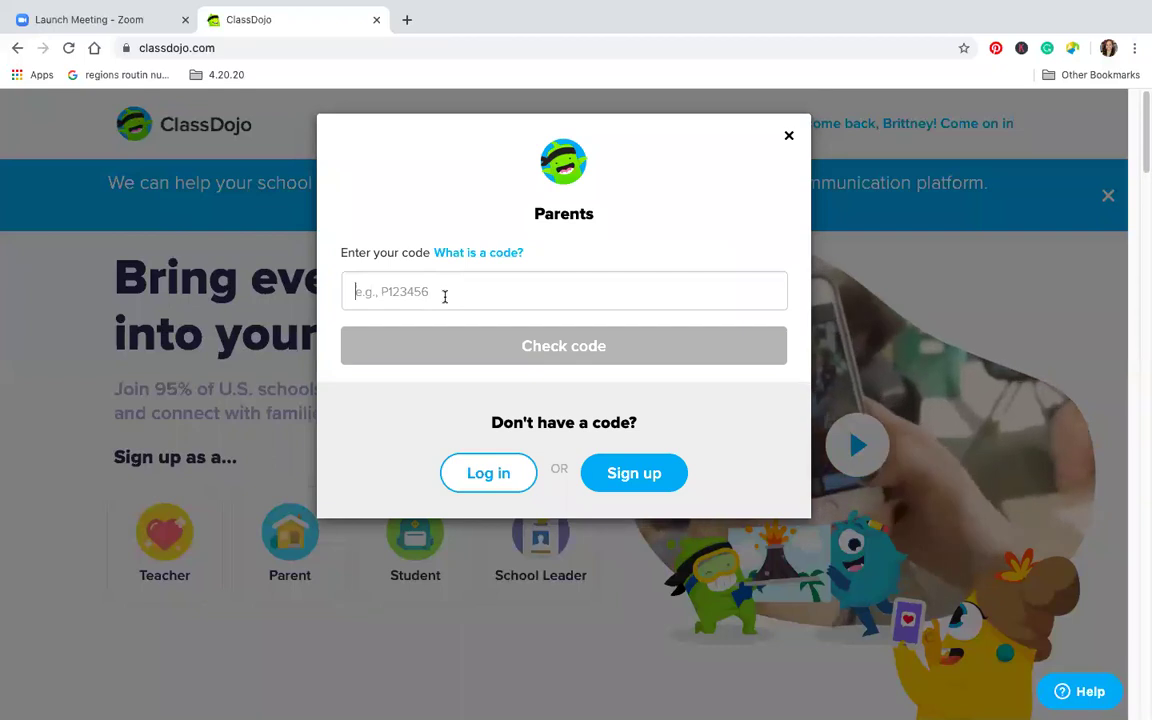
left_click(443, 294)
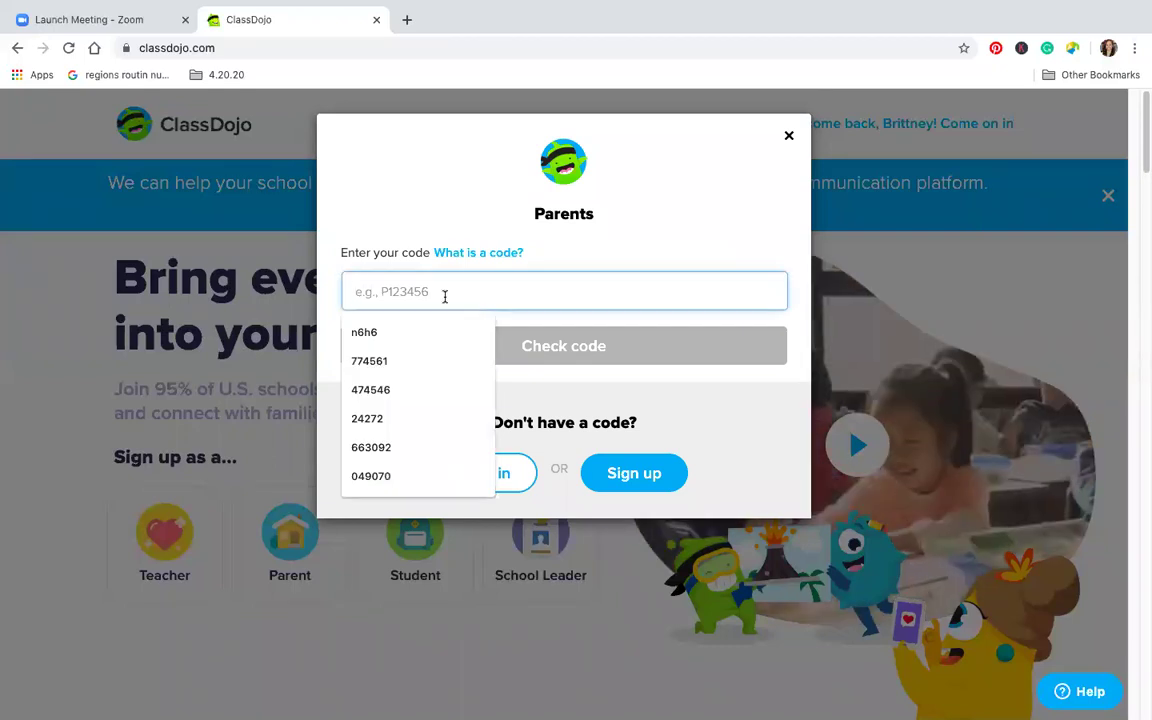
left_click(685, 248)
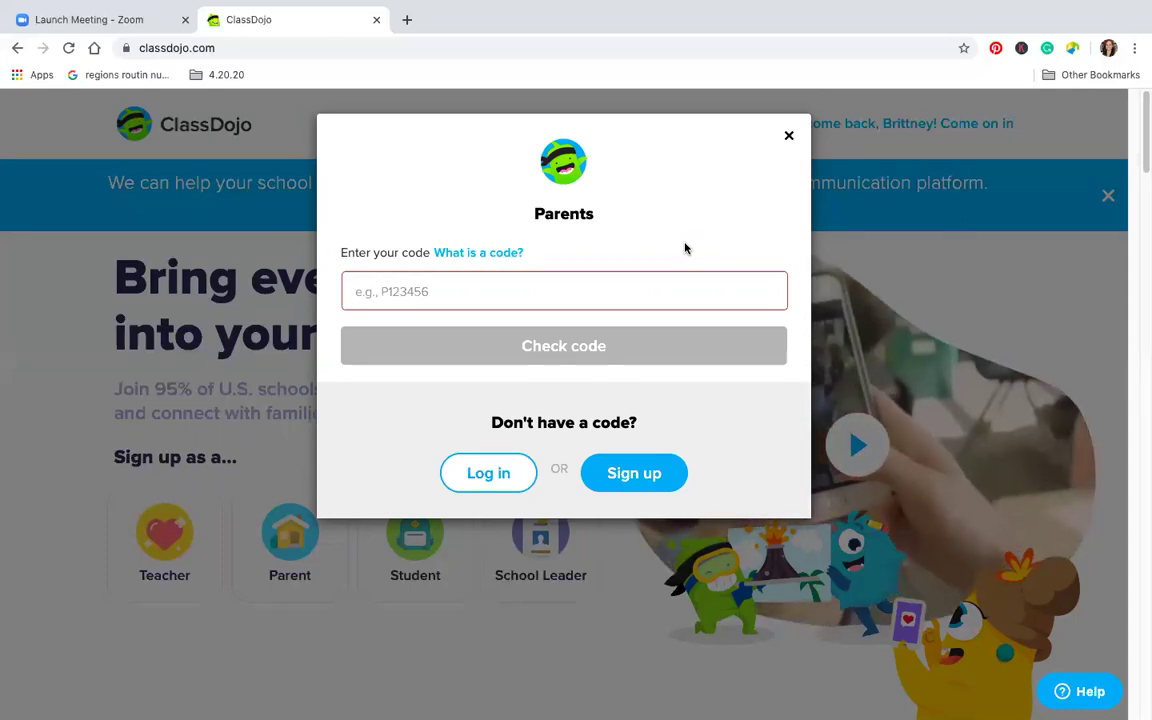
left_click(627, 300)
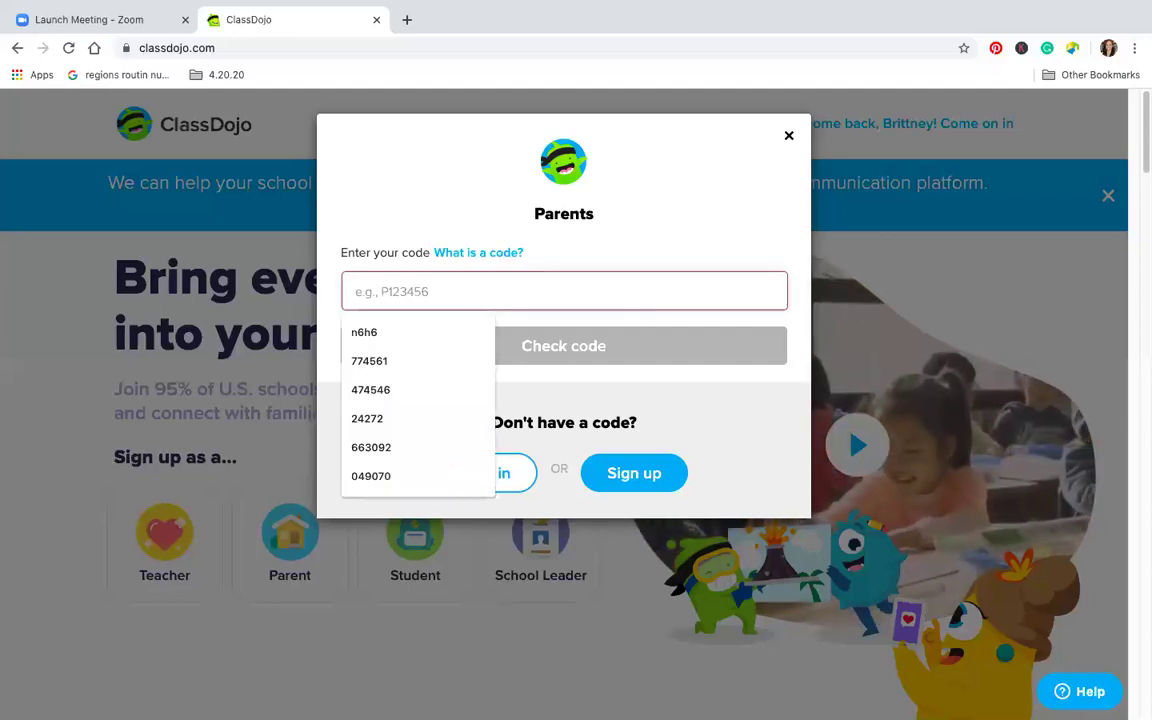
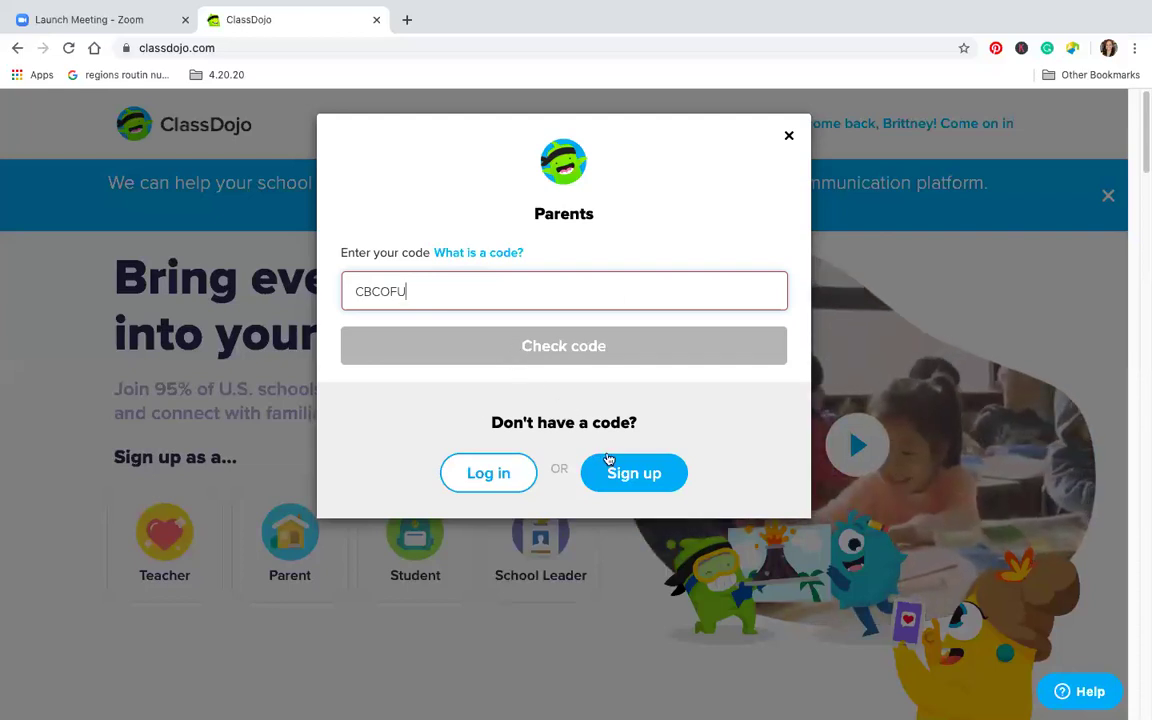
double_click(490, 277)
key("BackSpace")
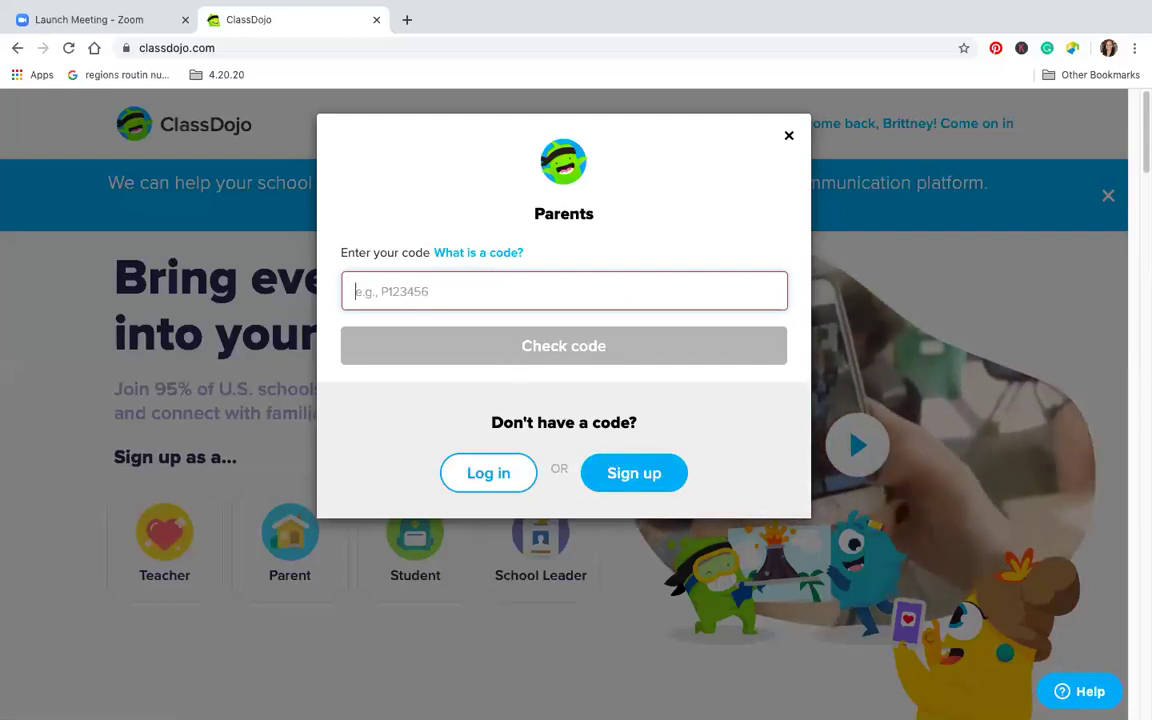
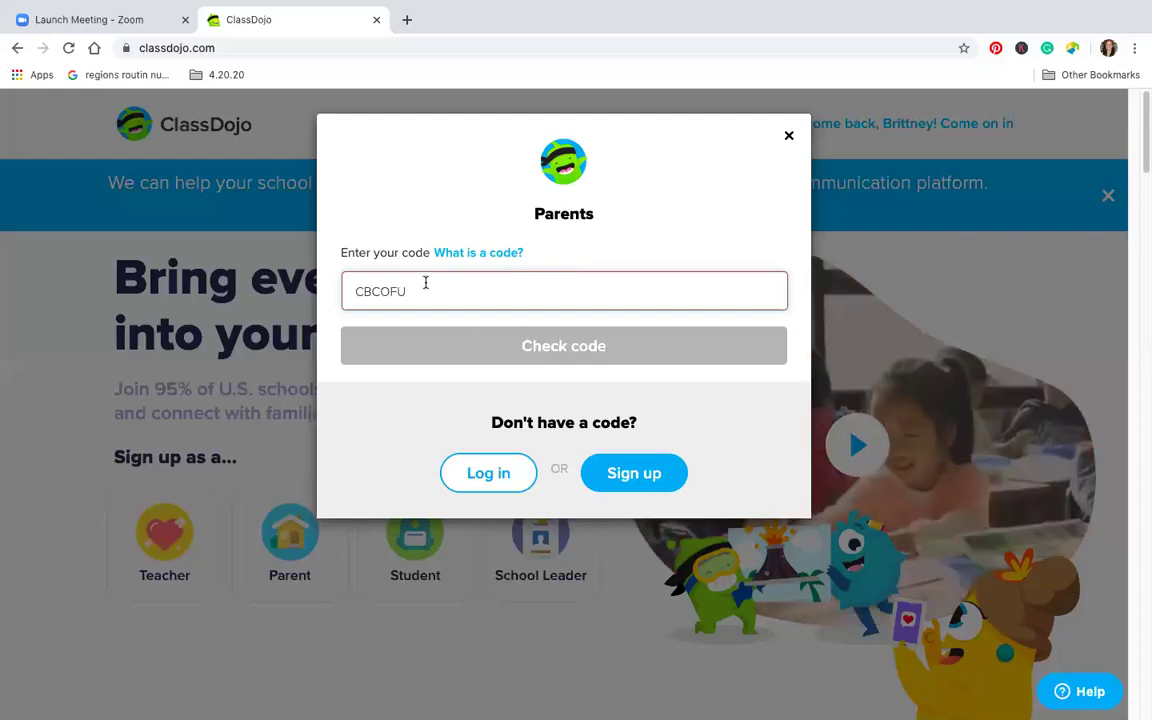
left_click(463, 256)
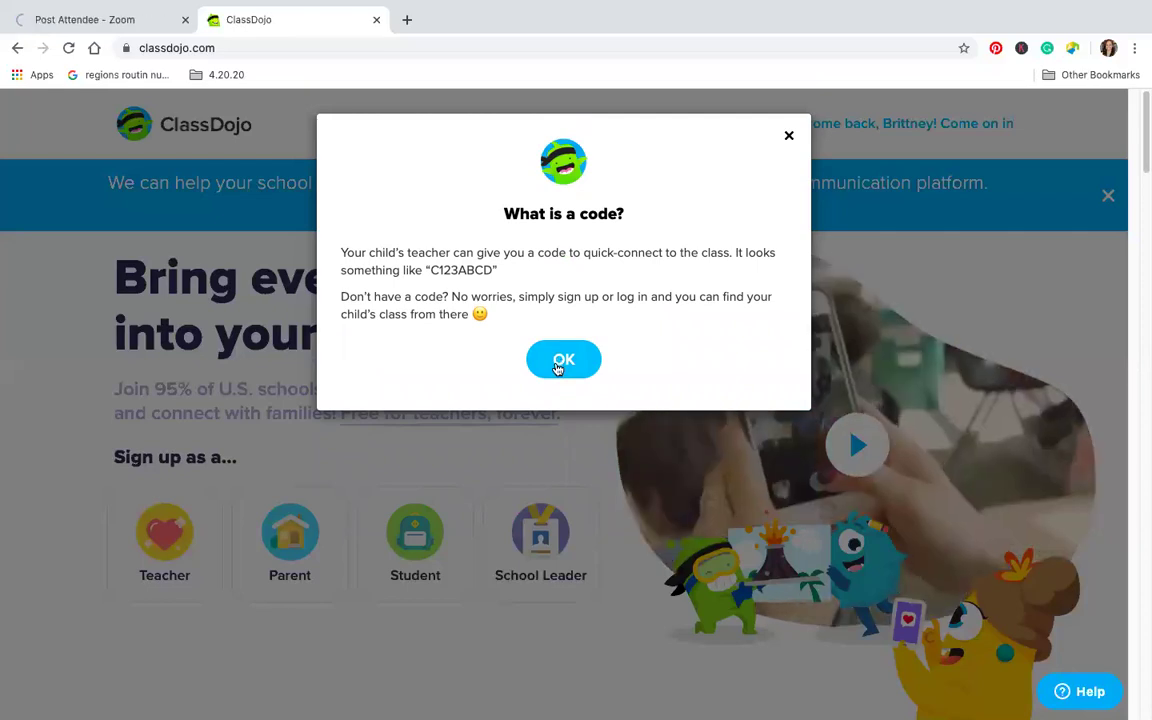
left_click(558, 366)
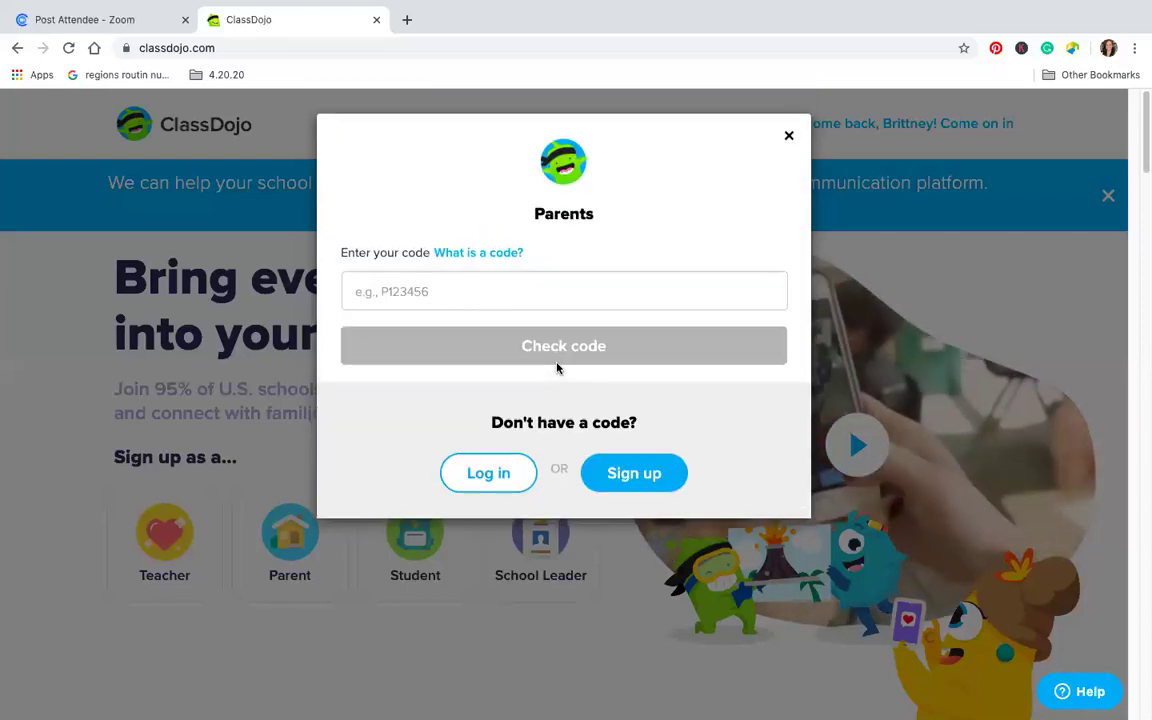
Dismiss the past-codes list in the Parents dialog and go to the parent Log in page
left_click(546, 284)
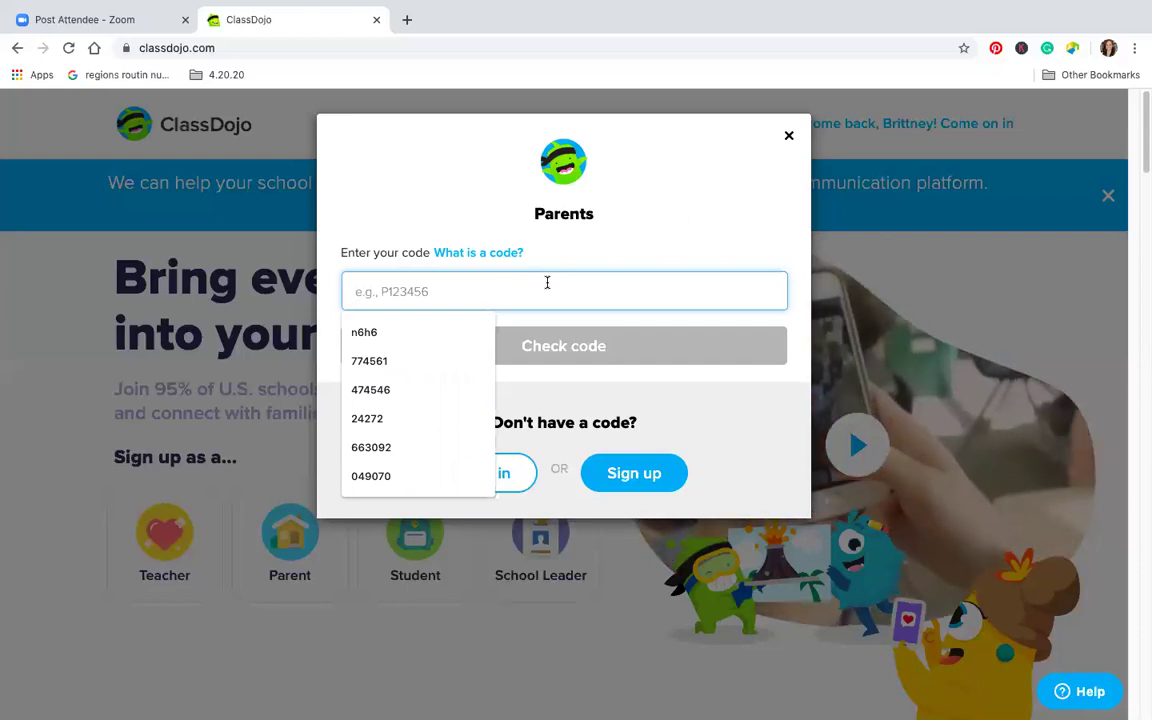
left_click(715, 381)
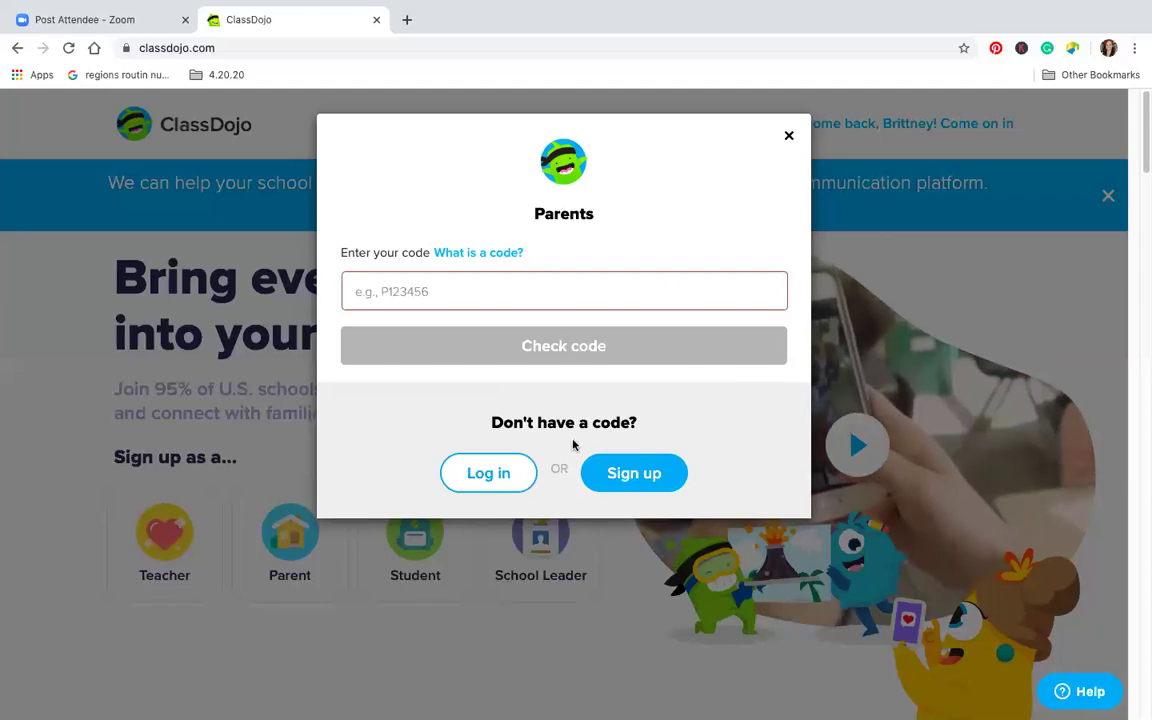
left_click(500, 470)
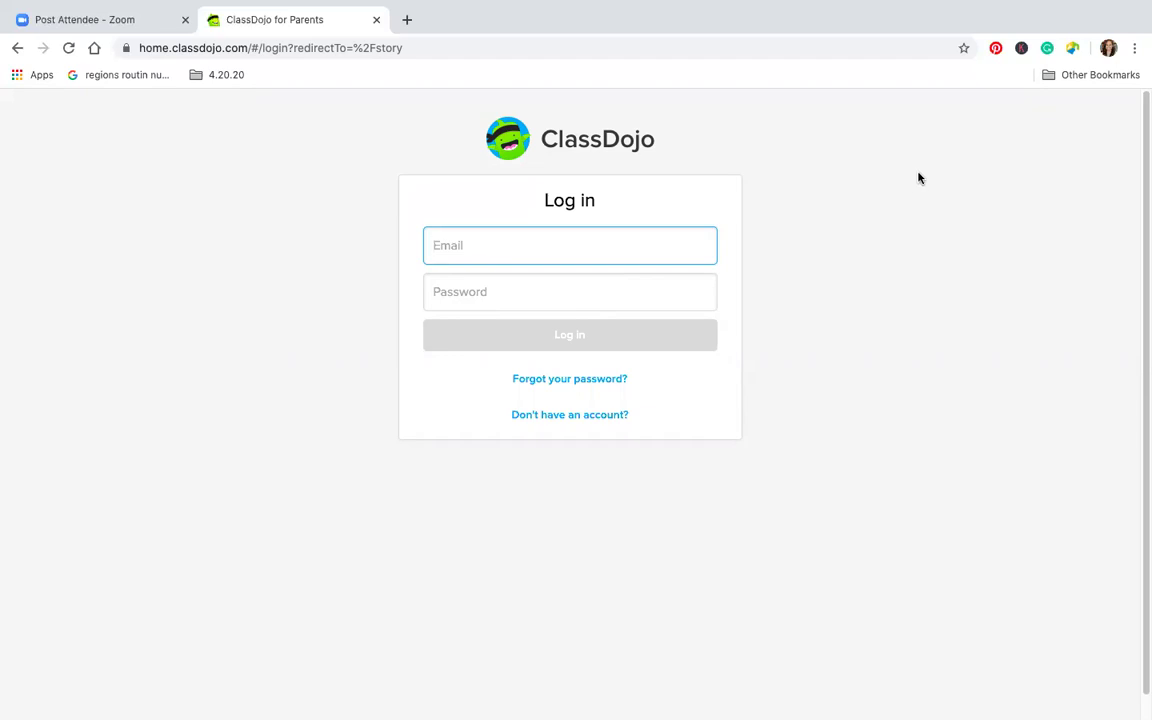
Return to the ClassDojo home page and select the Student card
left_click(17, 47)
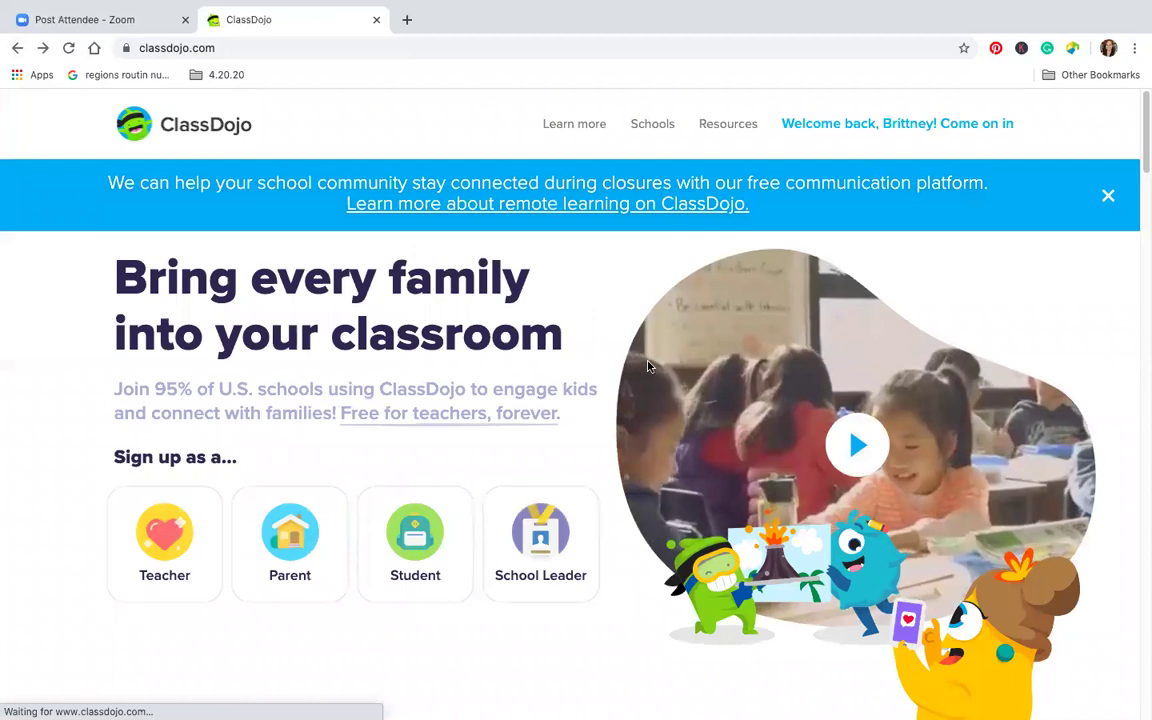
scroll(648, 366, "down", 2)
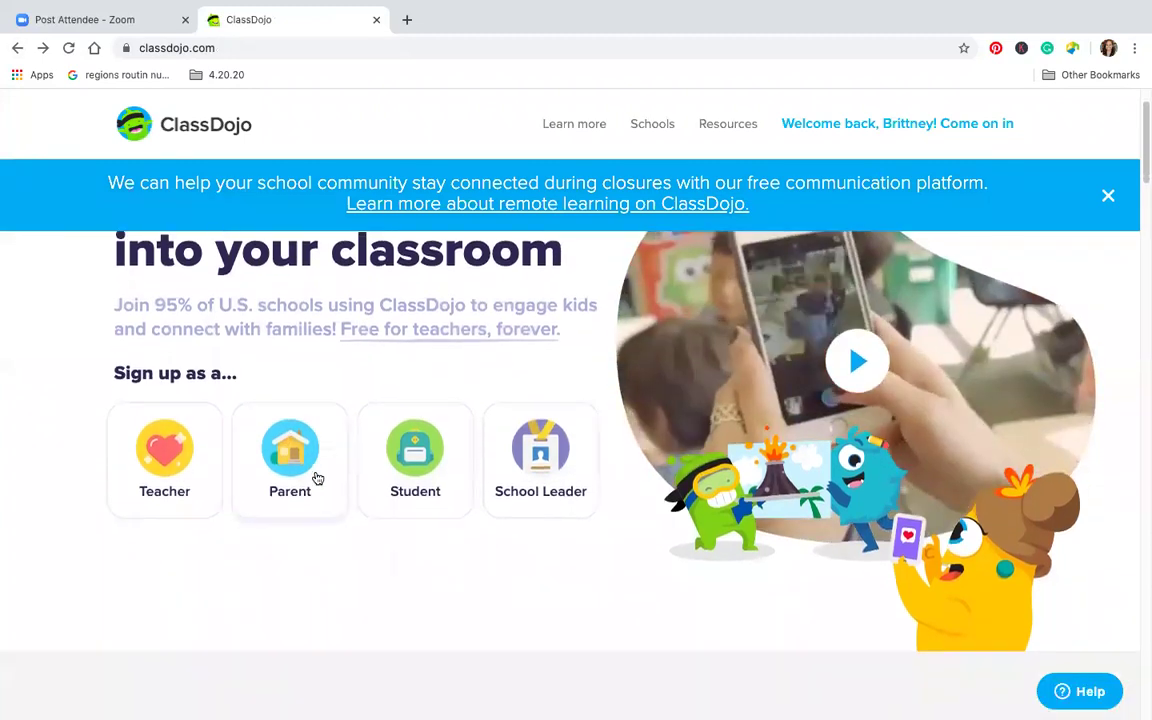
scroll(316, 470, "down", 1)
left_click(420, 438)
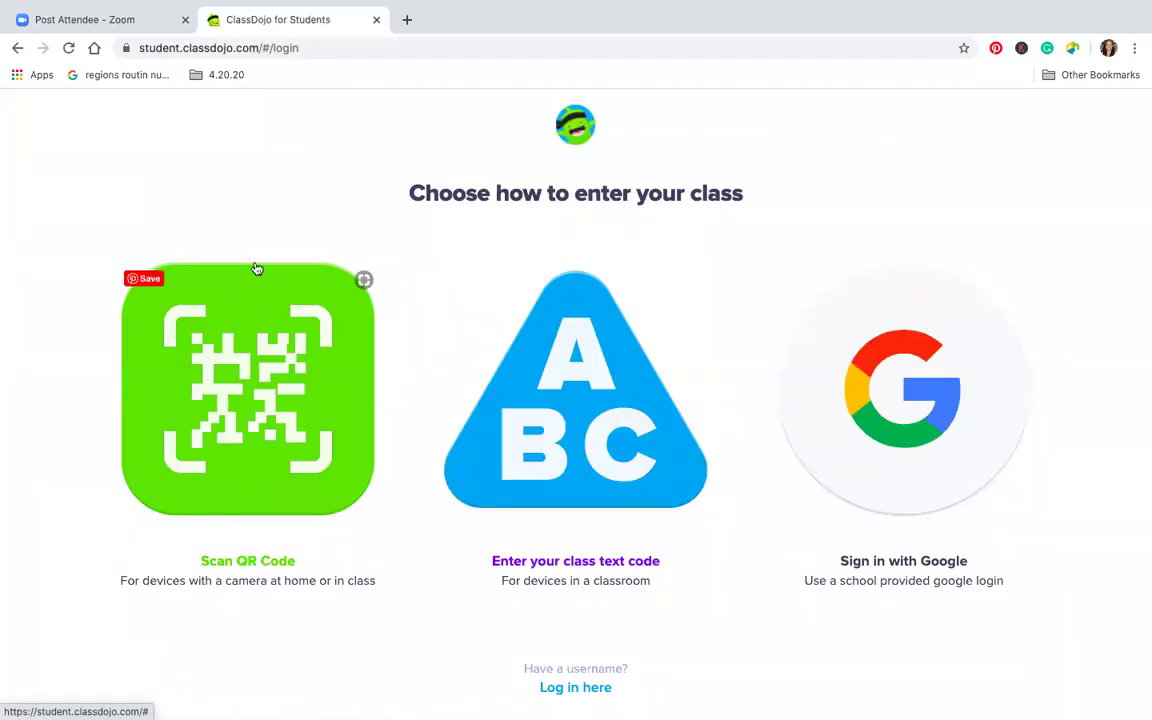
Reopen the Student sign-in options and choose 'Enter your class text code'
left_click(17, 47)
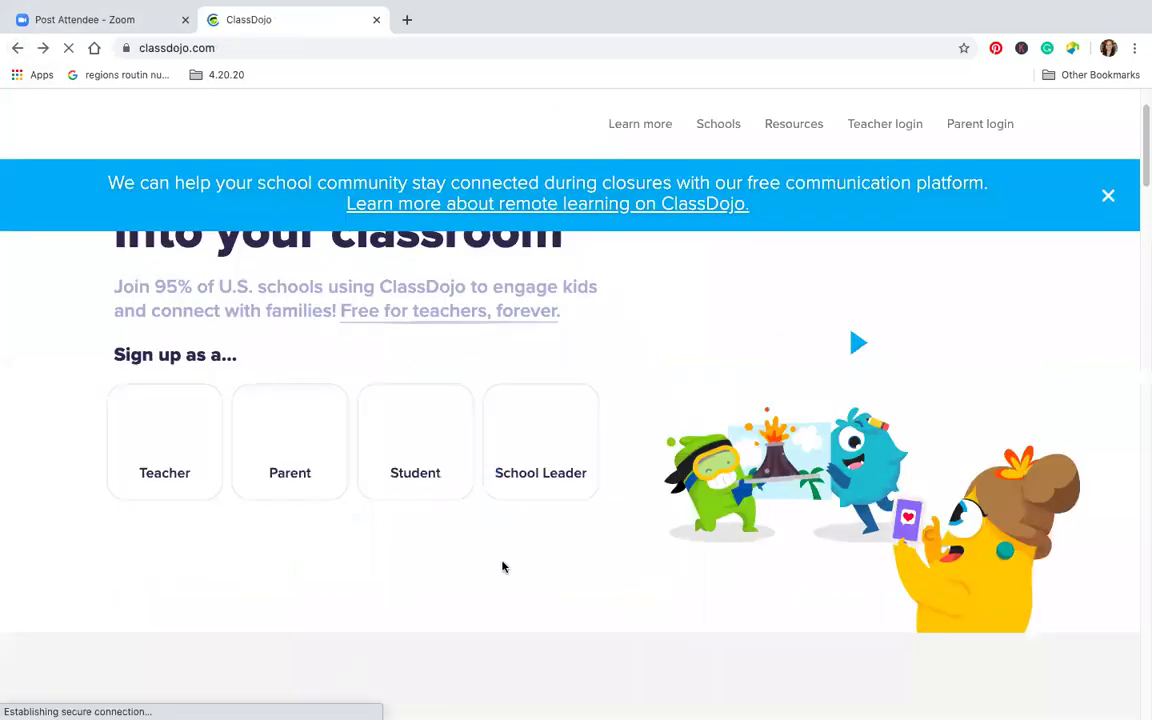
left_click(421, 434)
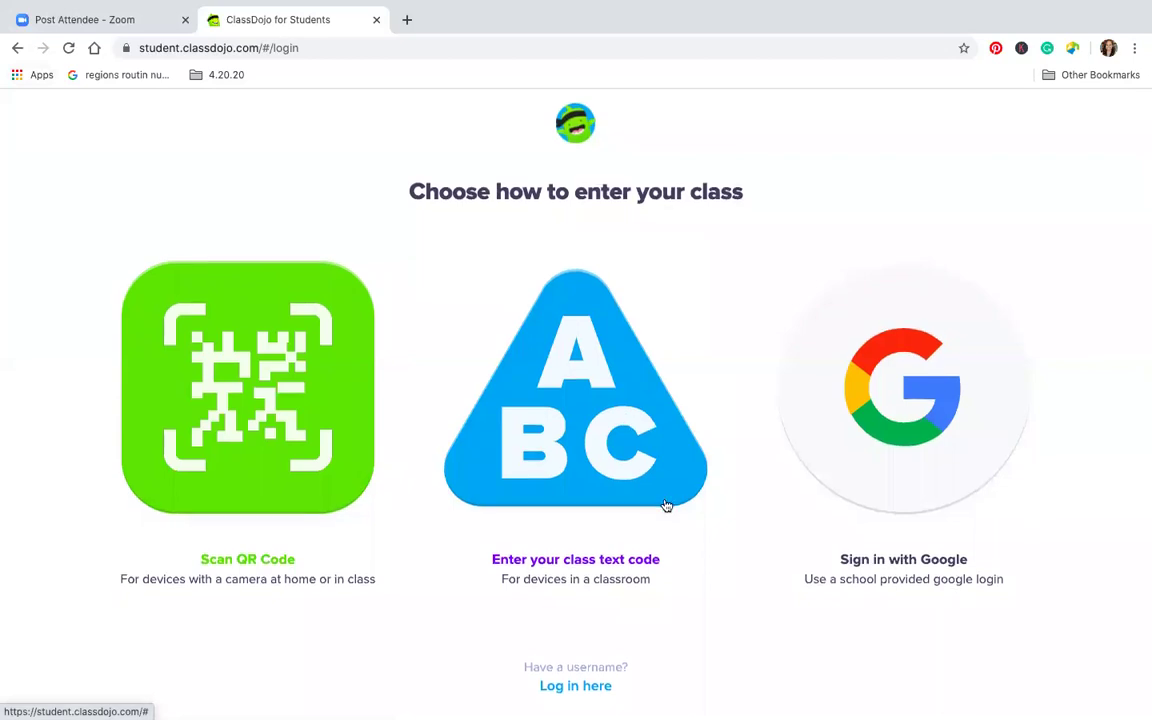
left_click(624, 563)
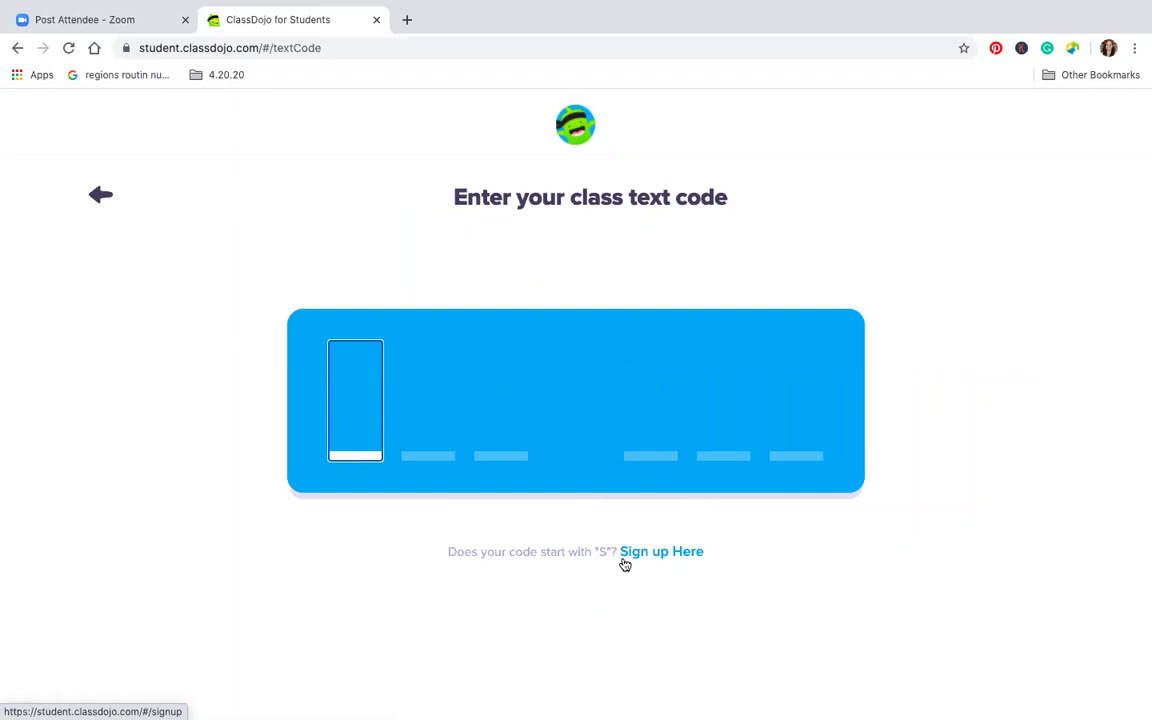
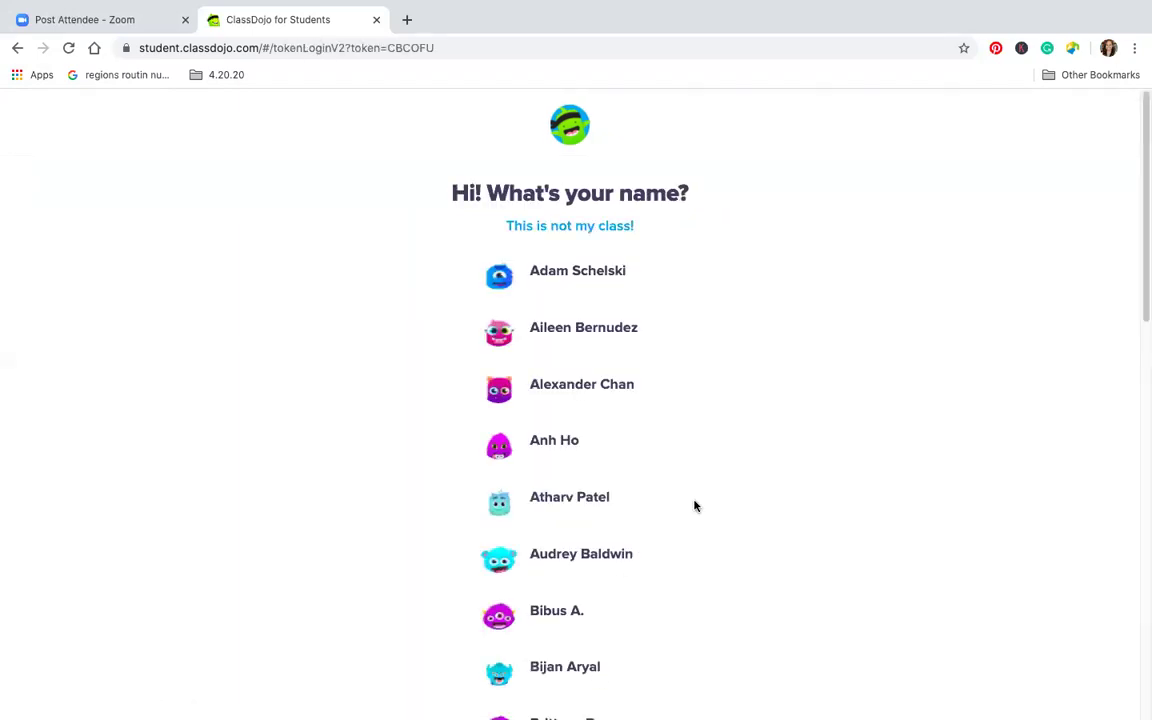
scroll(640, 384, "down", 1)
scroll(640, 384, "down", 5)
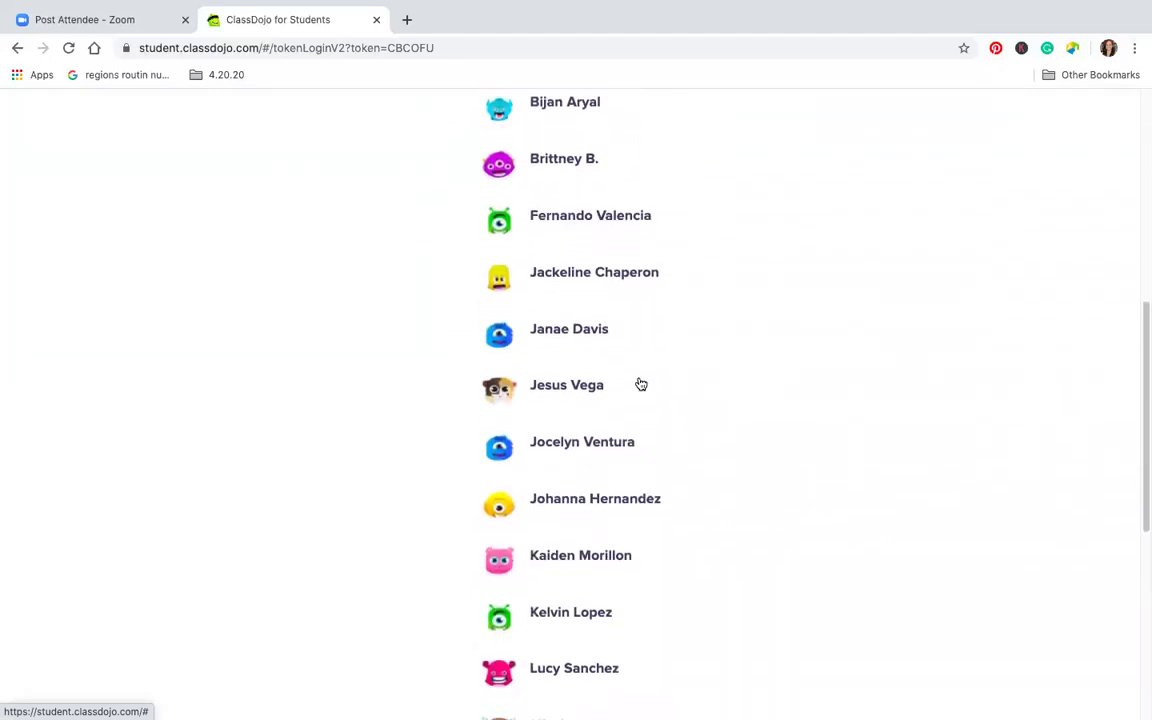
scroll(641, 384, "down", 1)
scroll(641, 384, "down", 5)
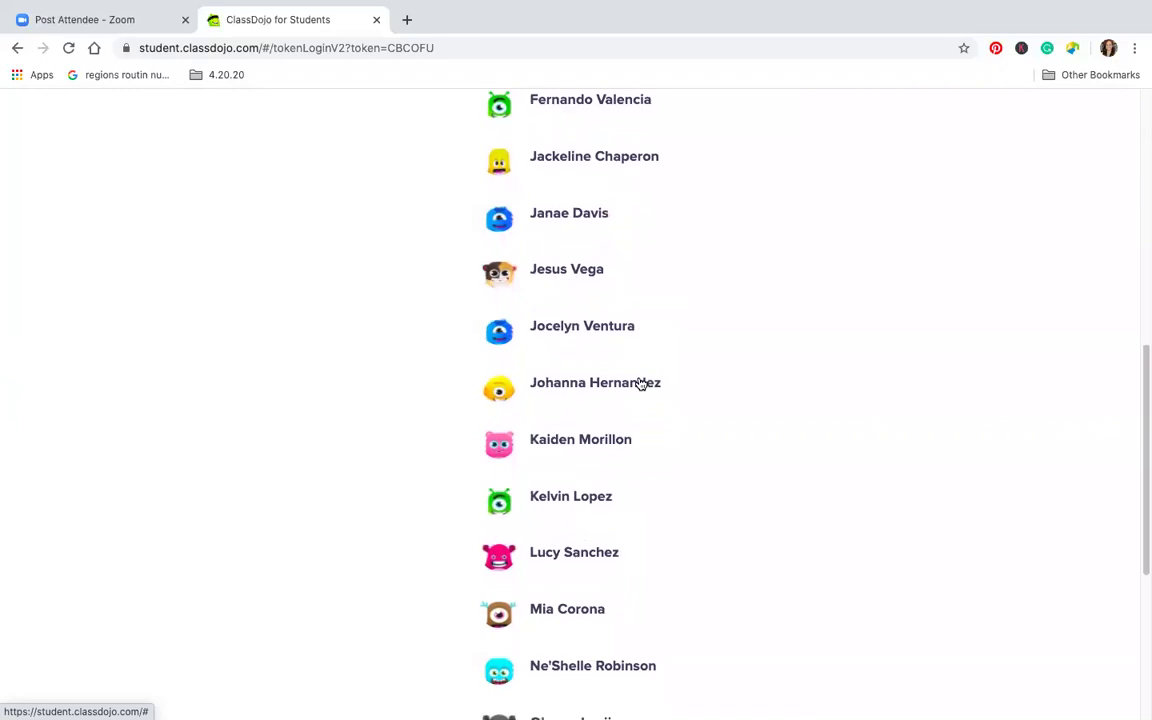
scroll(565, 465, "up", 10)
scroll(565, 465, "down", 1)
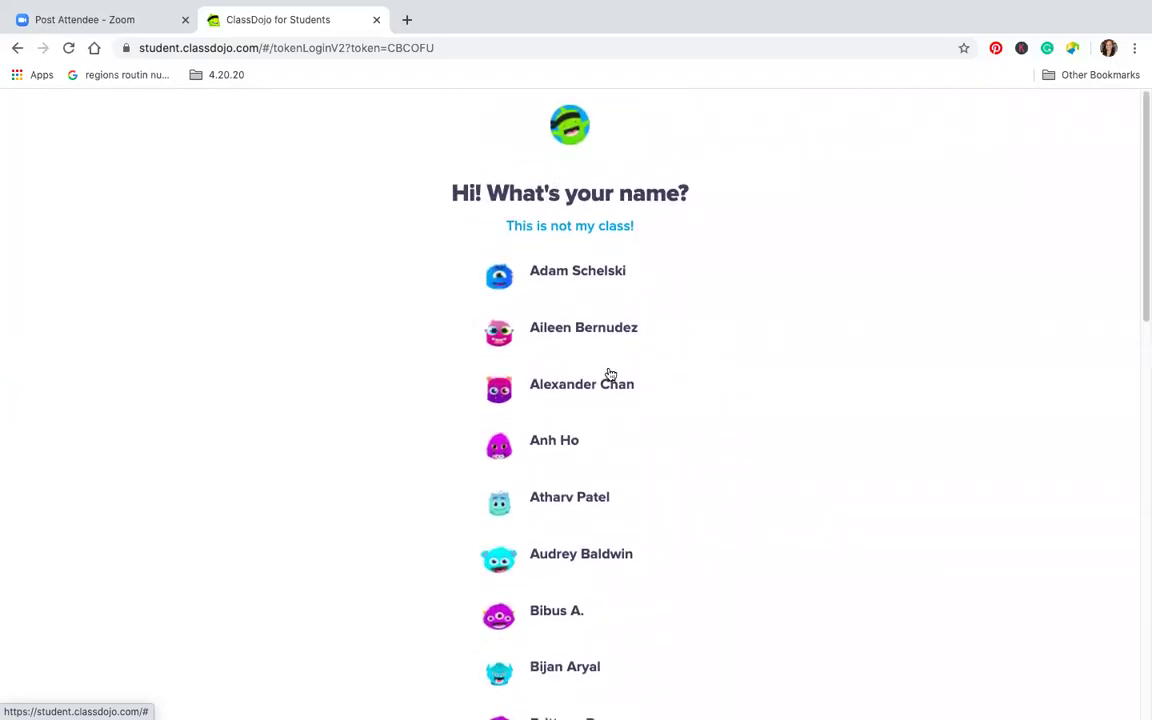